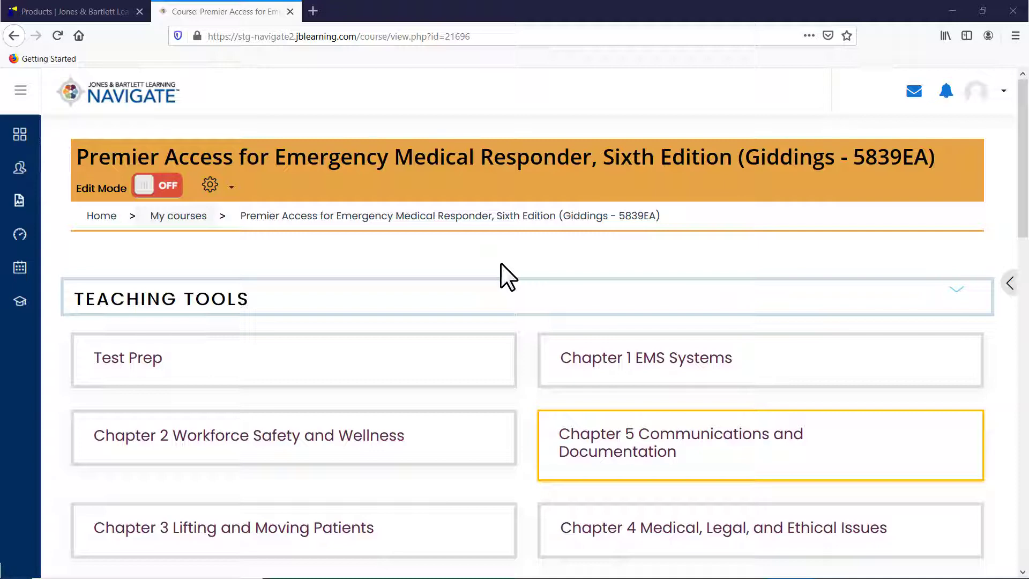
- Expand the Teaching Tools section to reveal Manage eBook Groups and its other links
left_click(956, 289)
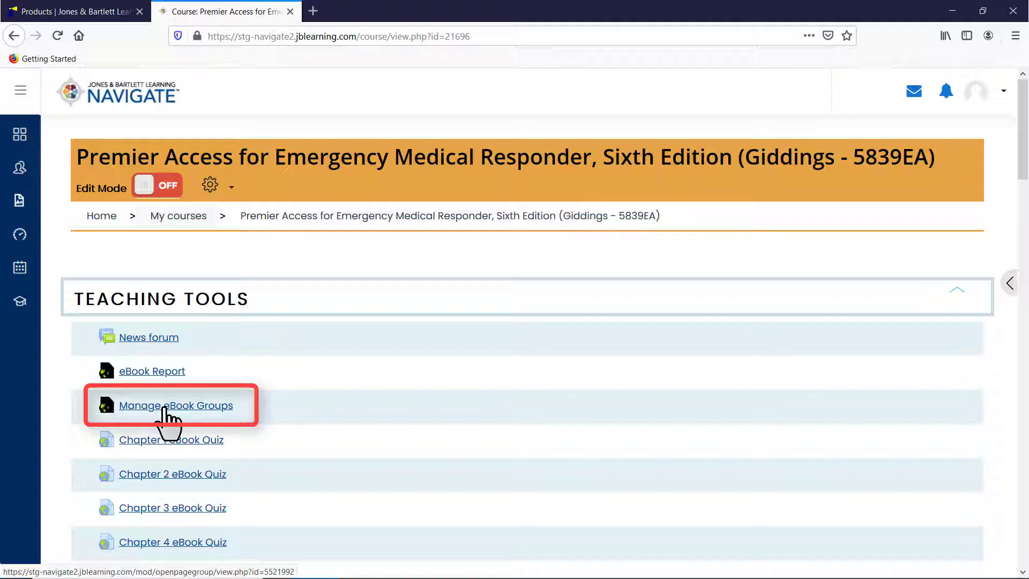
- From Manage eBook Groups, create and submit a new group named 'Morning Class'
left_click(170, 410)
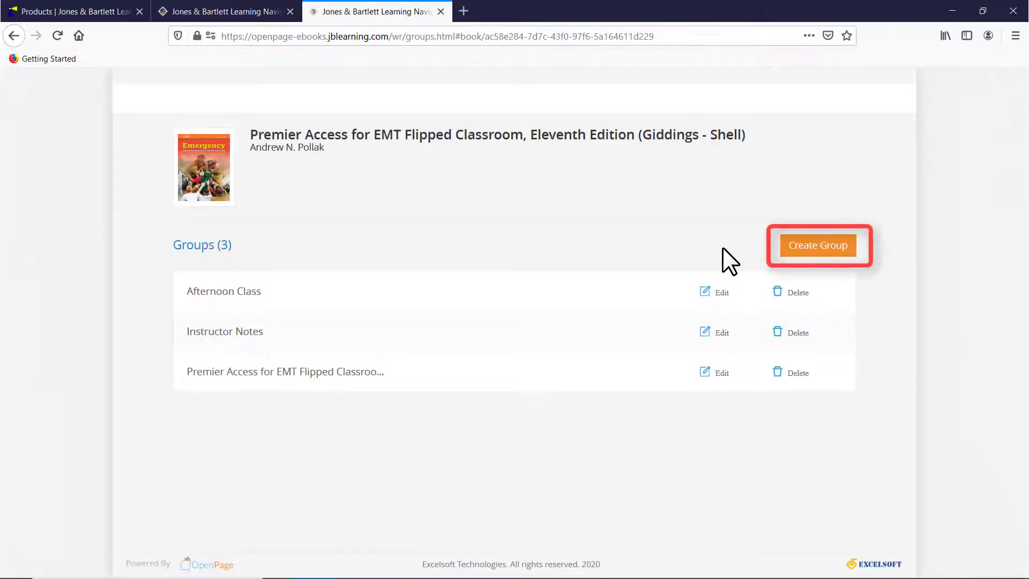
left_click(808, 250)
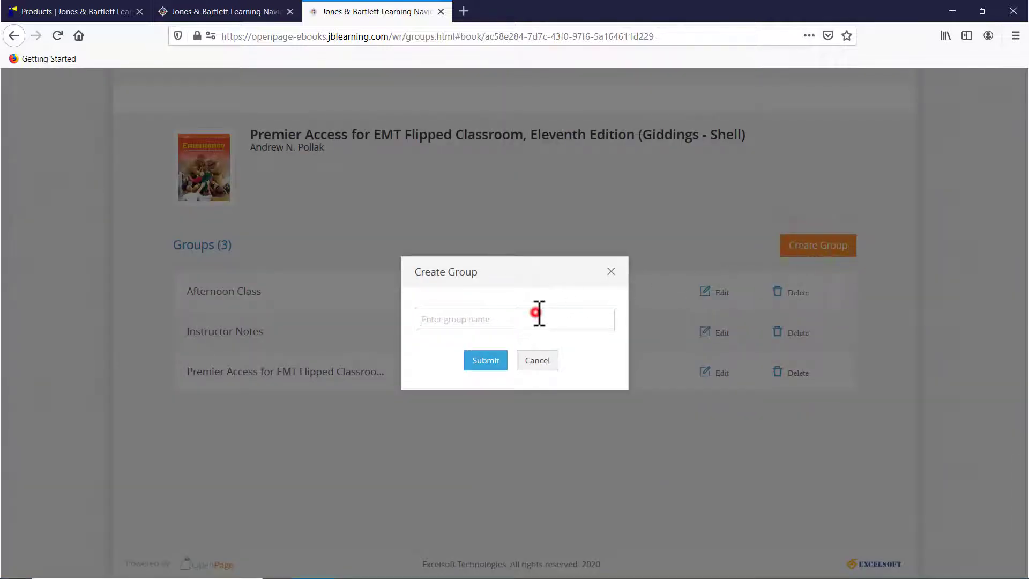
left_click(534, 319)
type("Morning Class")
left_click(486, 360)
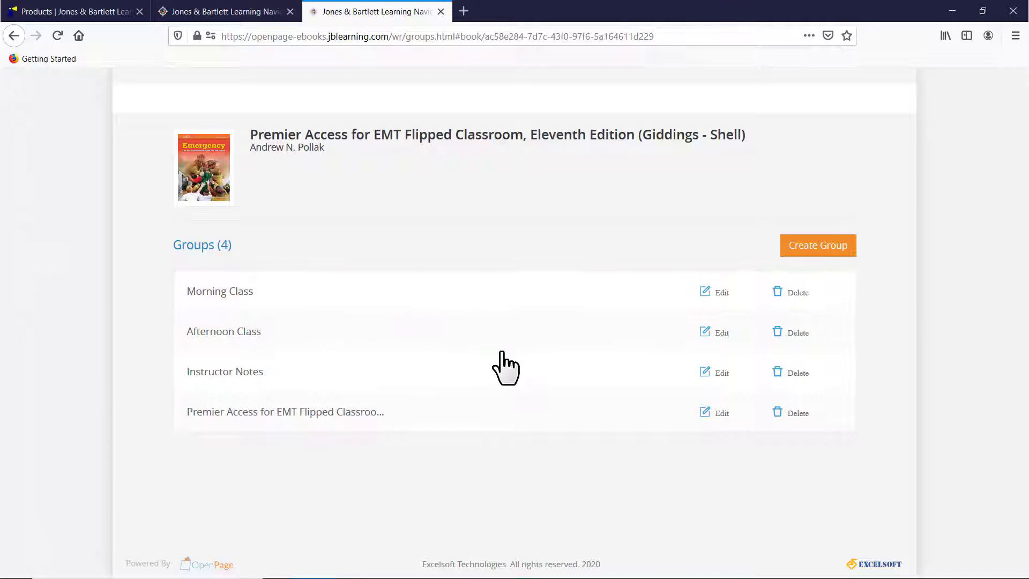
- Add Hector Bellerin and Santi Carzola to Morning Class and save the member list
left_click(706, 298)
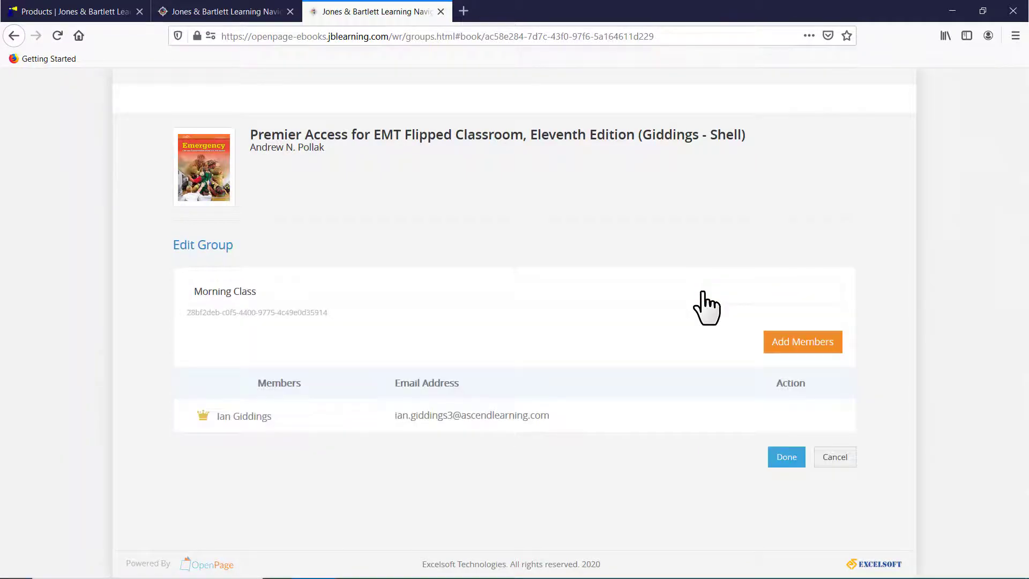
left_click(802, 342)
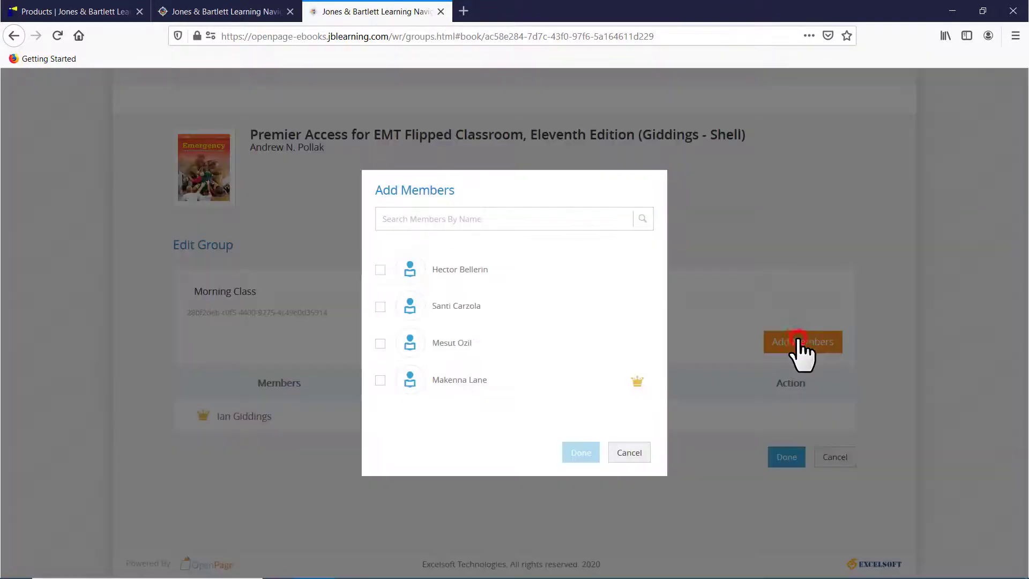
left_click(380, 270)
left_click(379, 306)
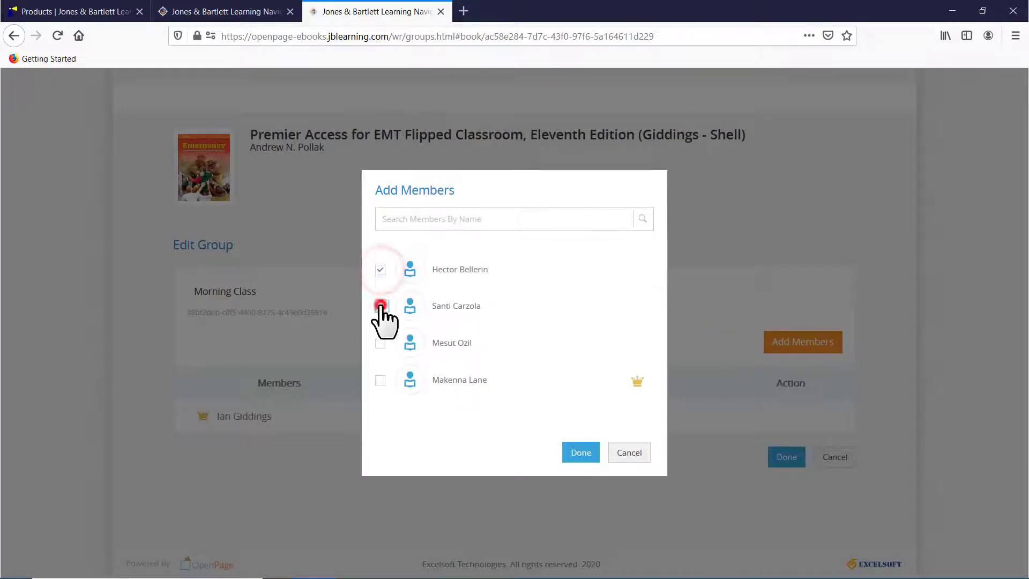
left_click(580, 452)
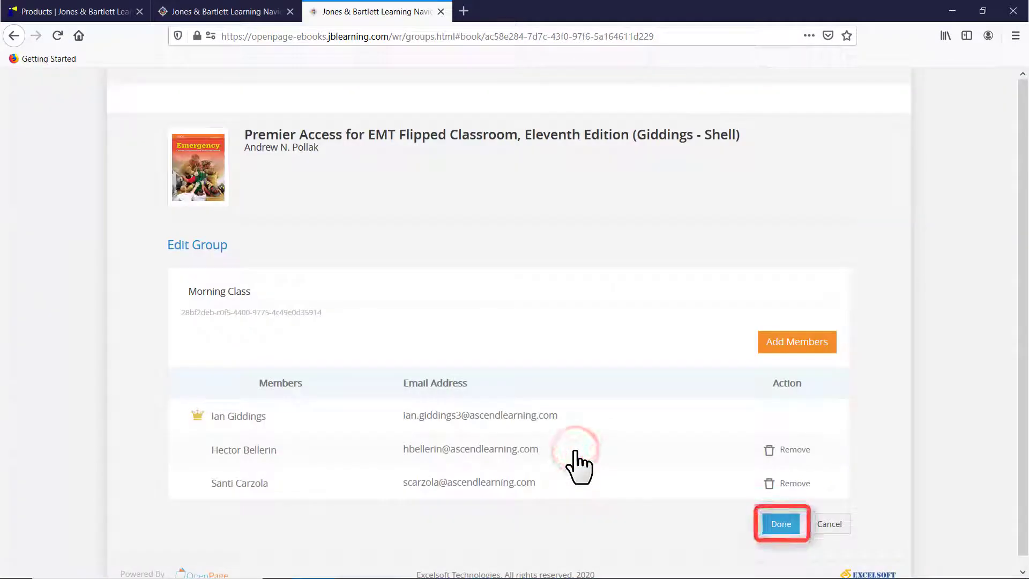
left_click(780, 523)
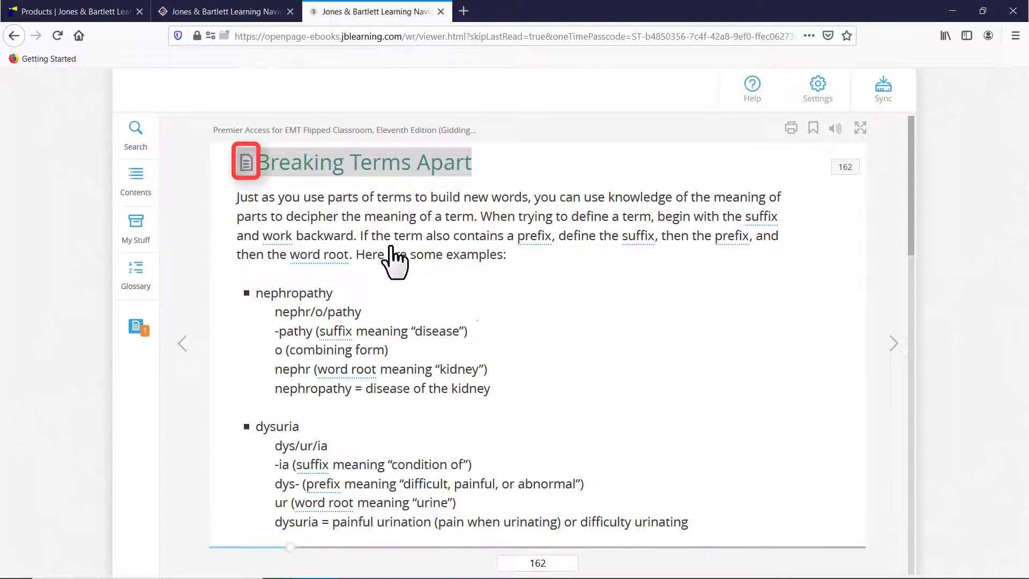
- Share the 'This section will be on the exam!' note with Afternoon Class
left_click(247, 163)
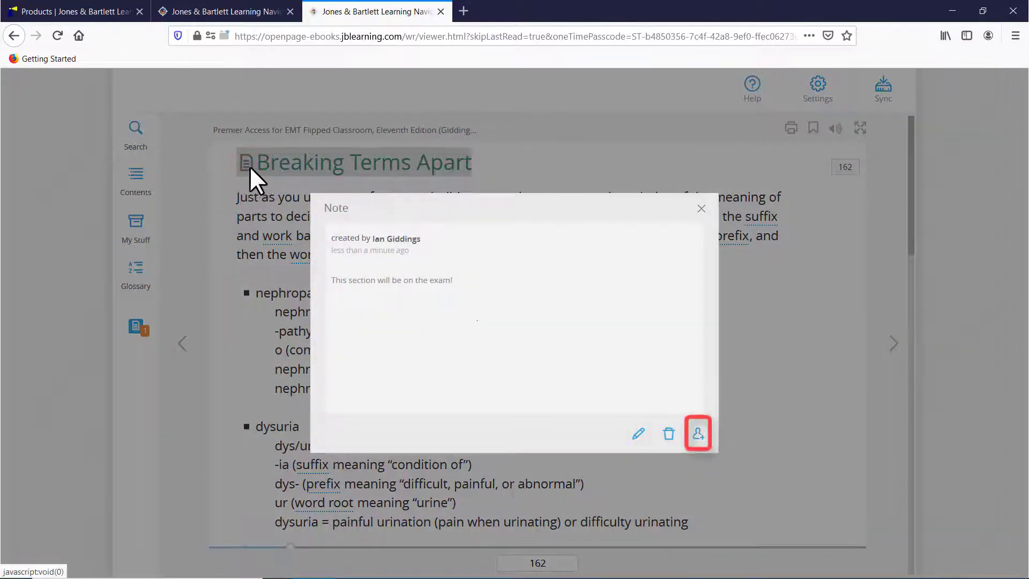
left_click(698, 438)
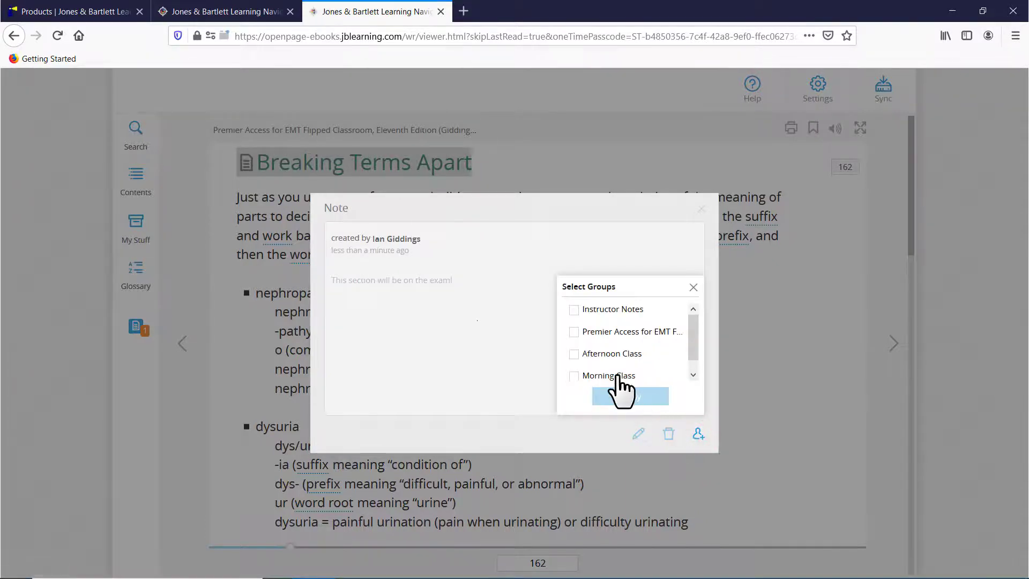
left_click(575, 354)
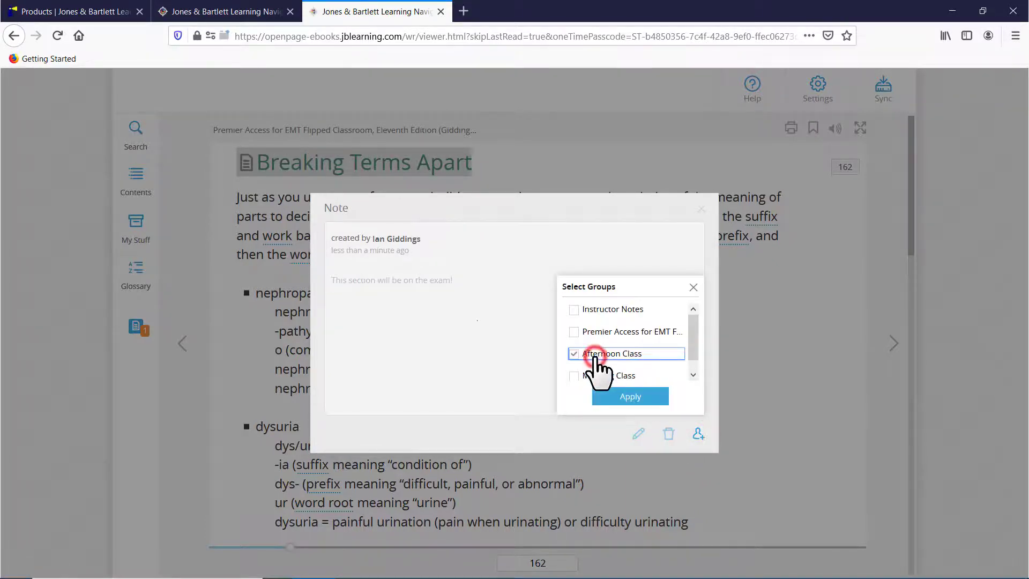
left_click(639, 398)
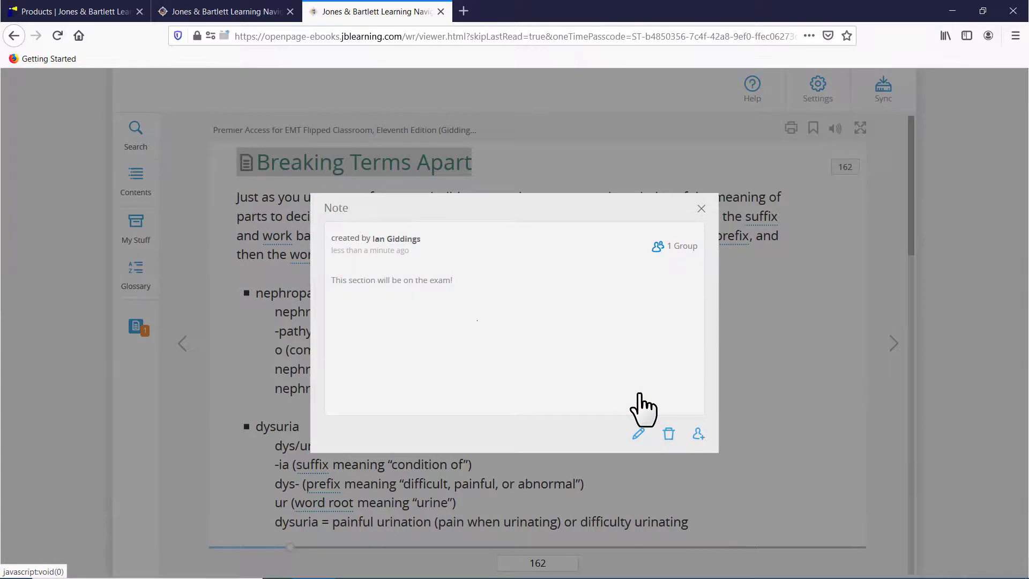